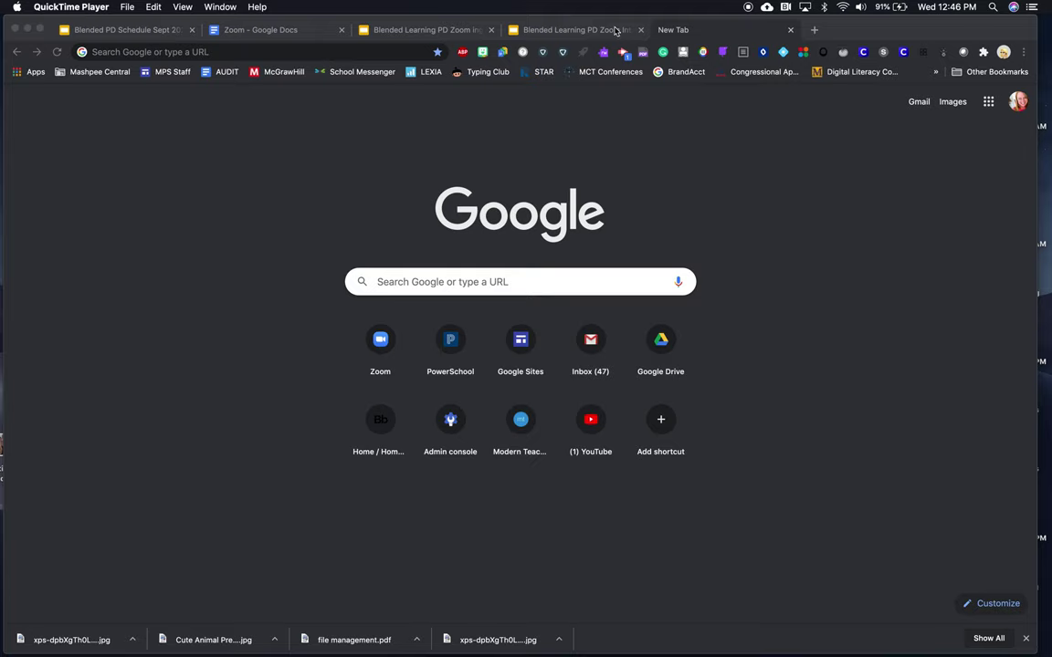
- Load the zoom.us website in the browser
left_click(260, 56)
type("zoom.us")
key("Return")
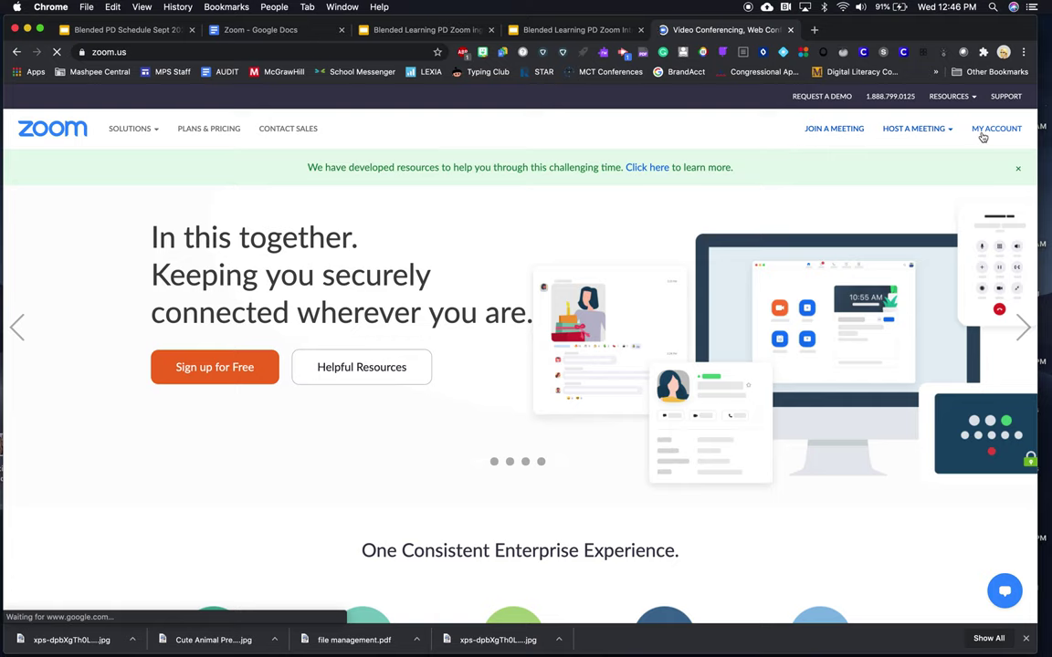
- From My Account, dismiss the notice banner and host a new meeting with video on
left_click(982, 129)
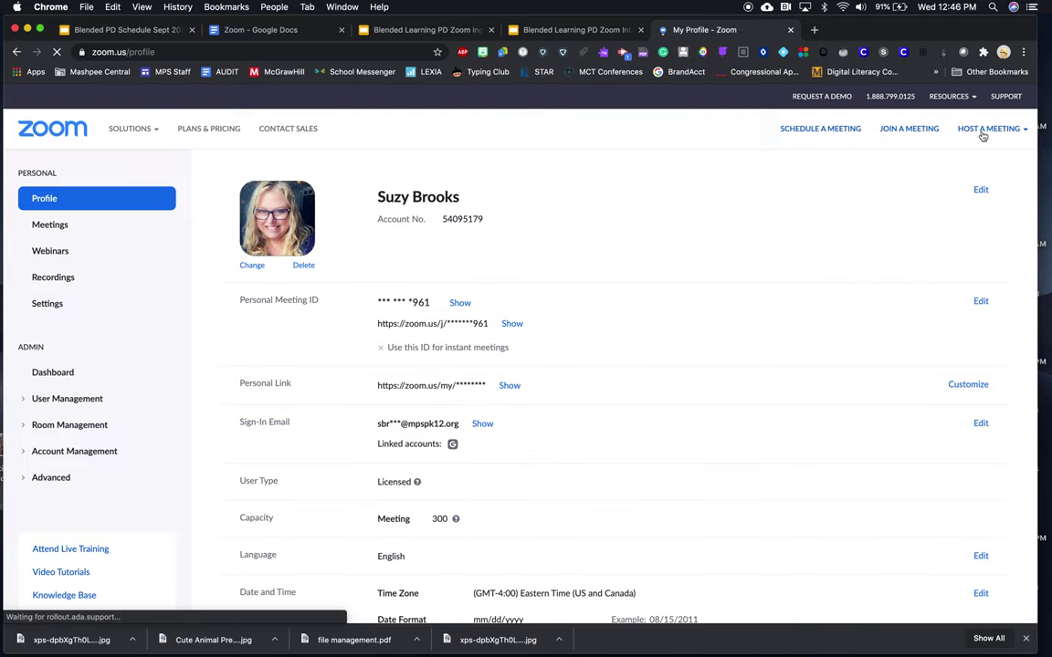
mouse_move(982, 134)
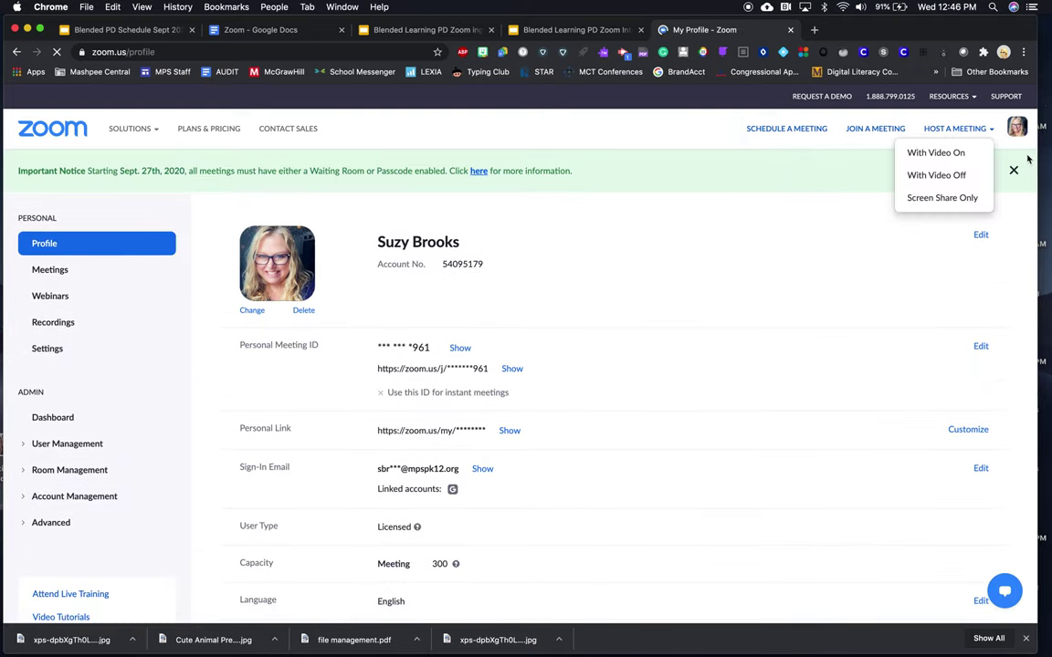
left_click(1013, 172)
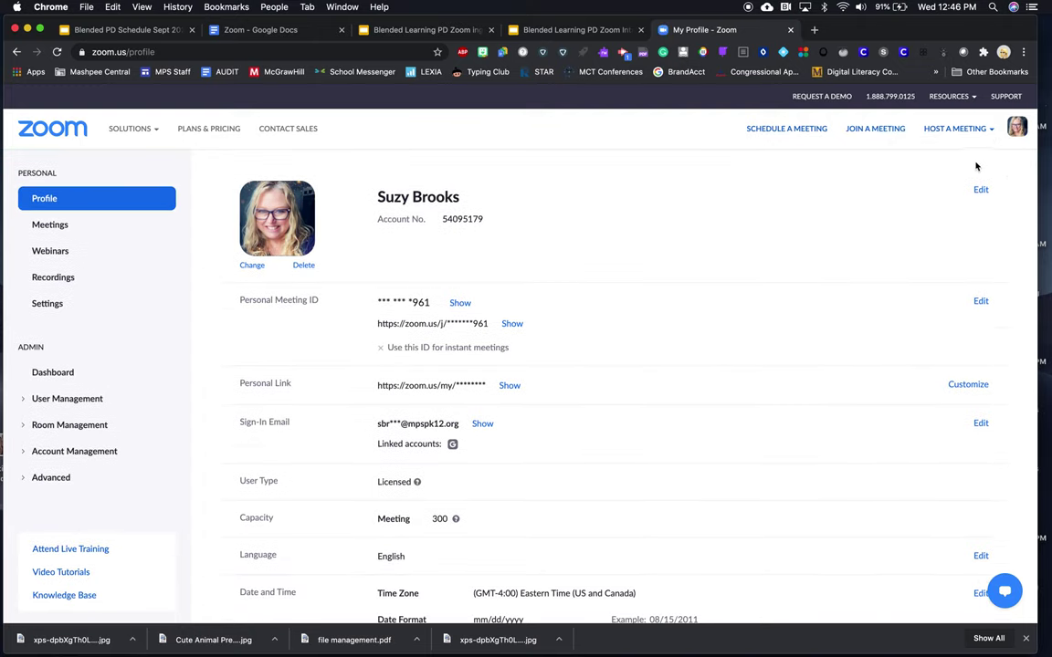
mouse_move(939, 135)
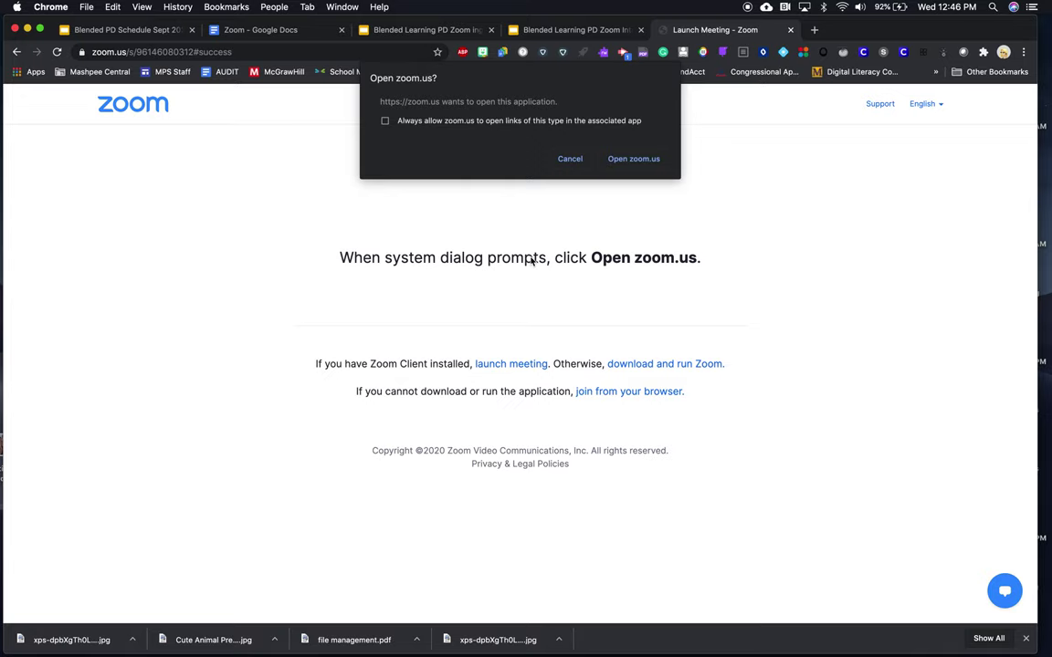
- Launch the Zoom app, join with computer audio, and show the Participants and Chat panels
left_click(630, 158)
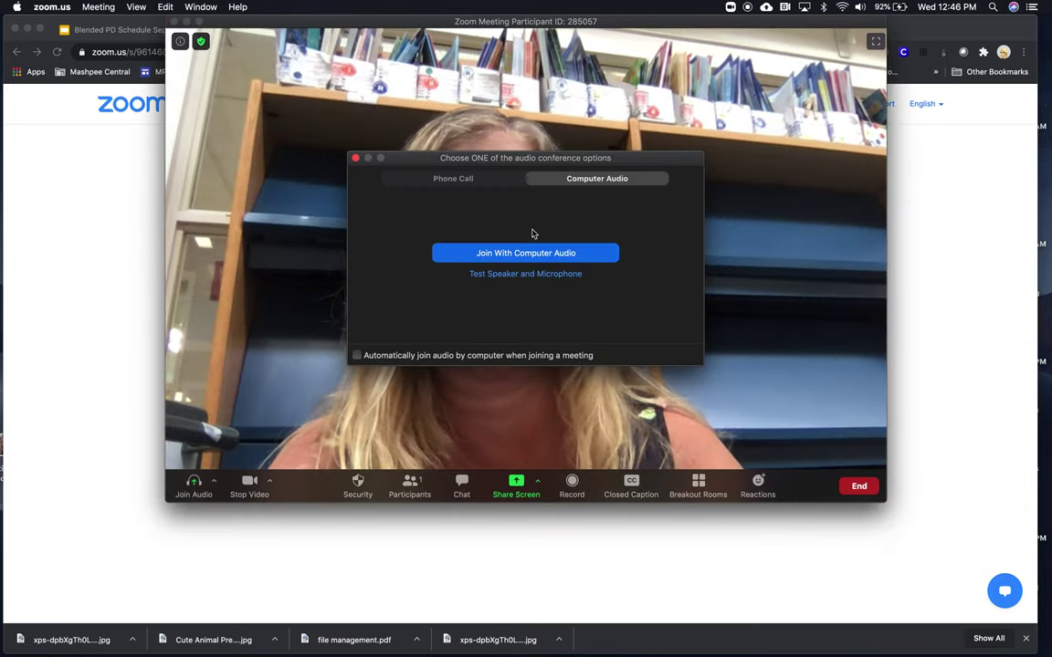
left_click(508, 253)
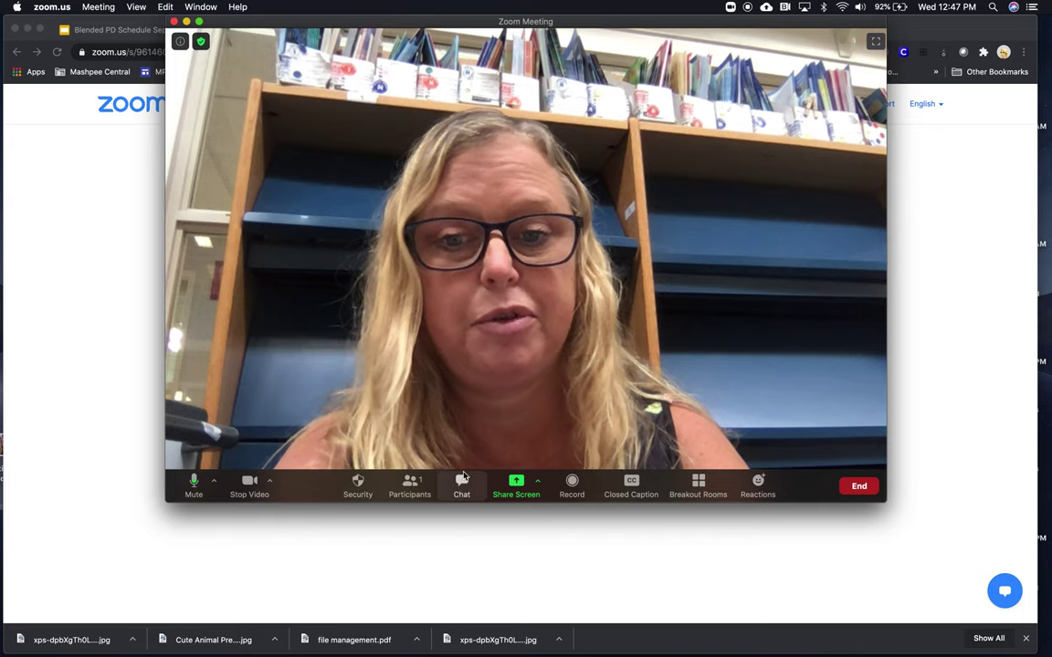
left_click(412, 486)
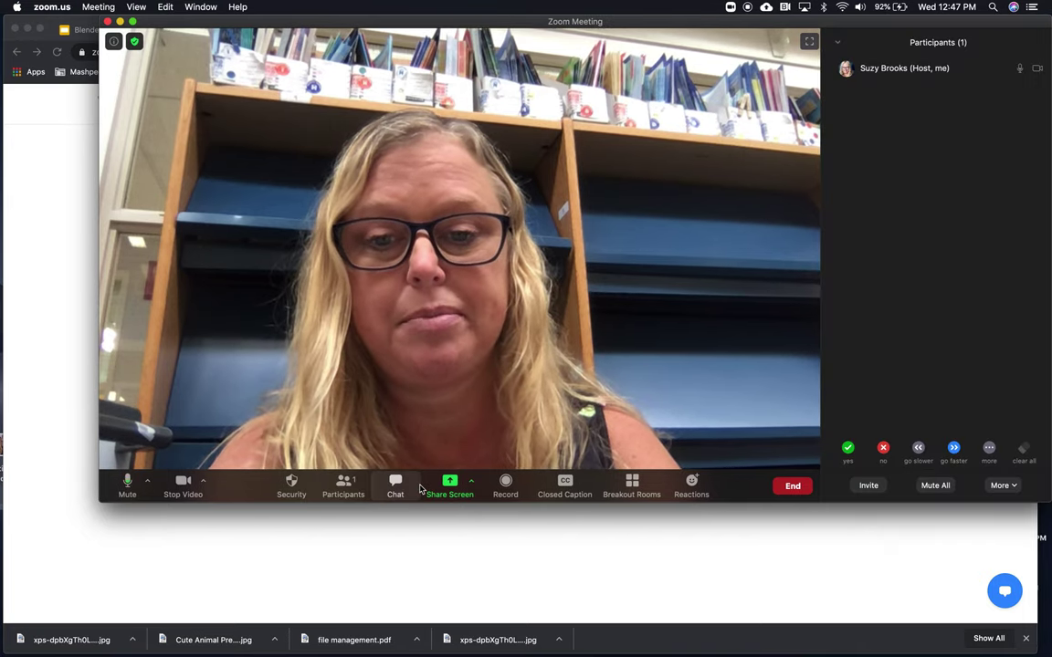
left_click(400, 488)
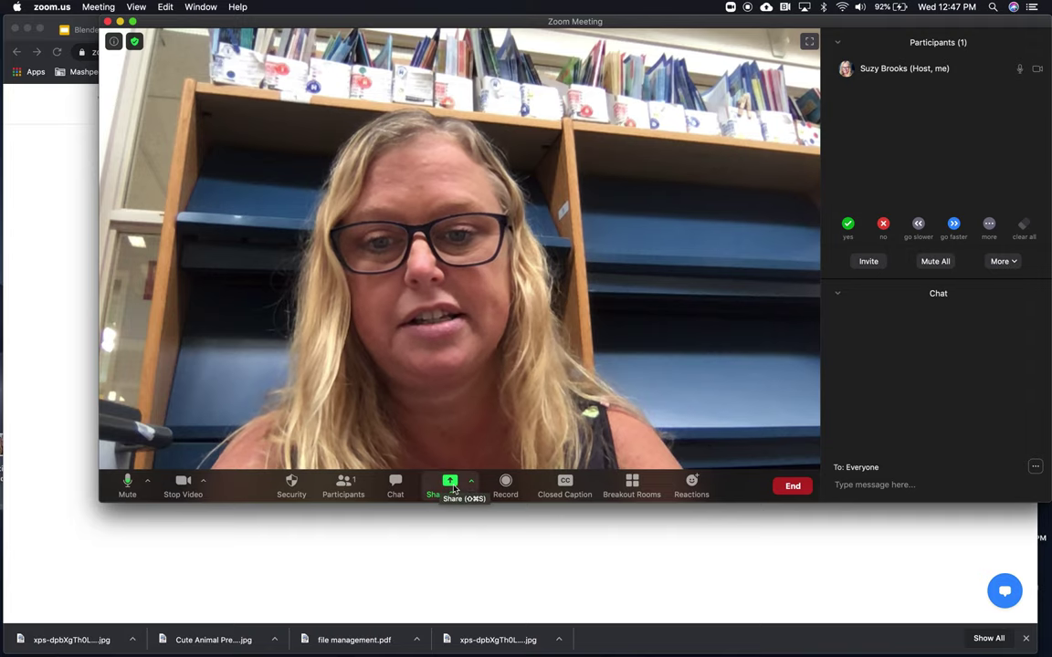
left_click(452, 489)
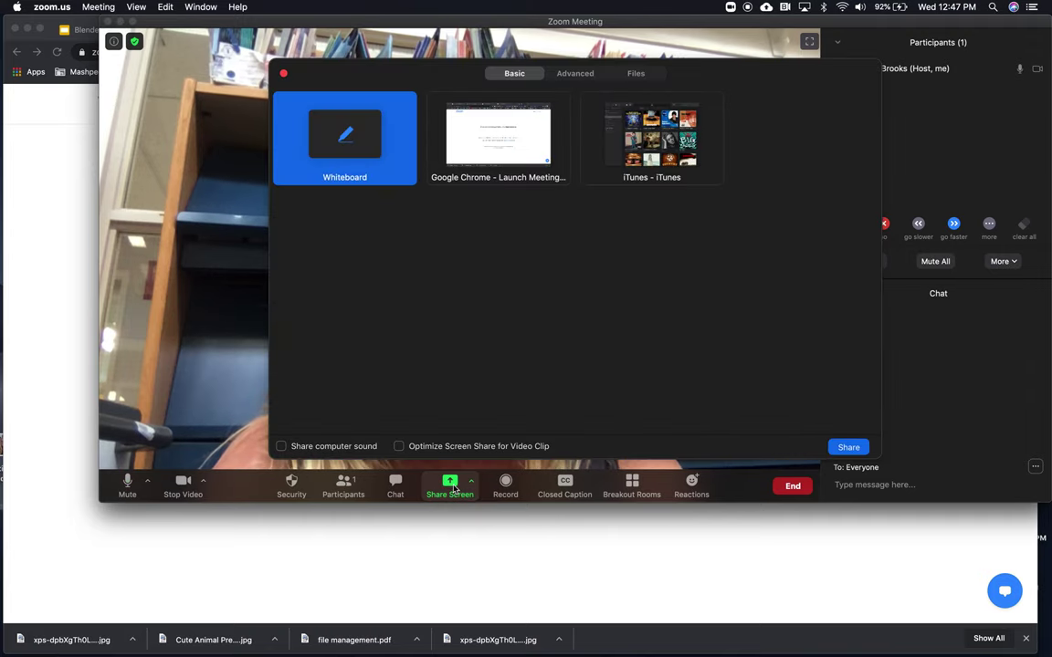
left_click(496, 139)
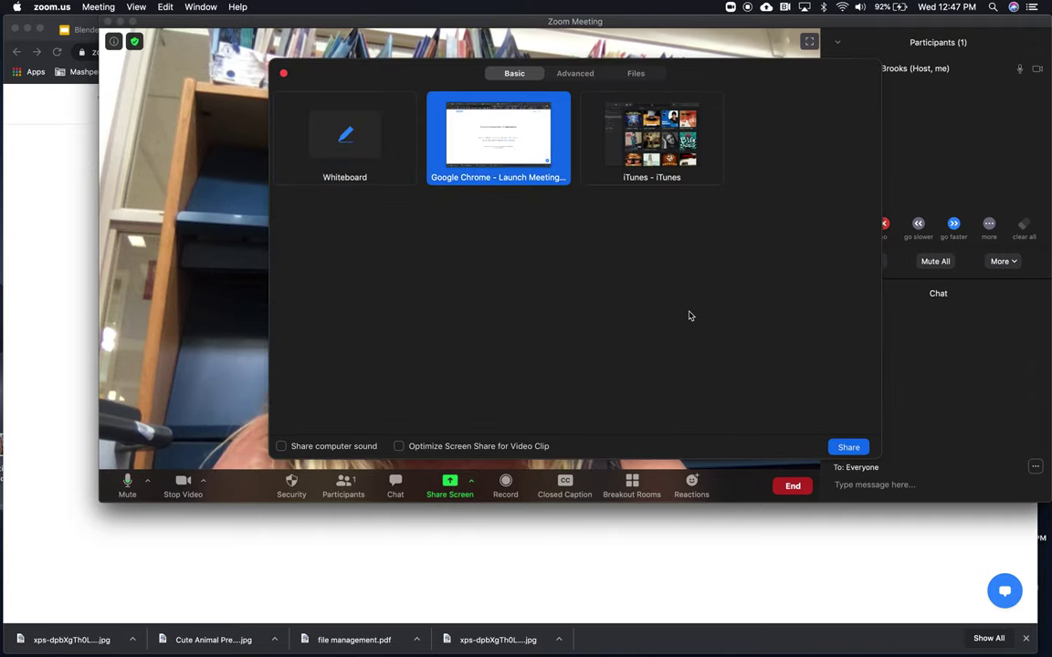
left_click(835, 448)
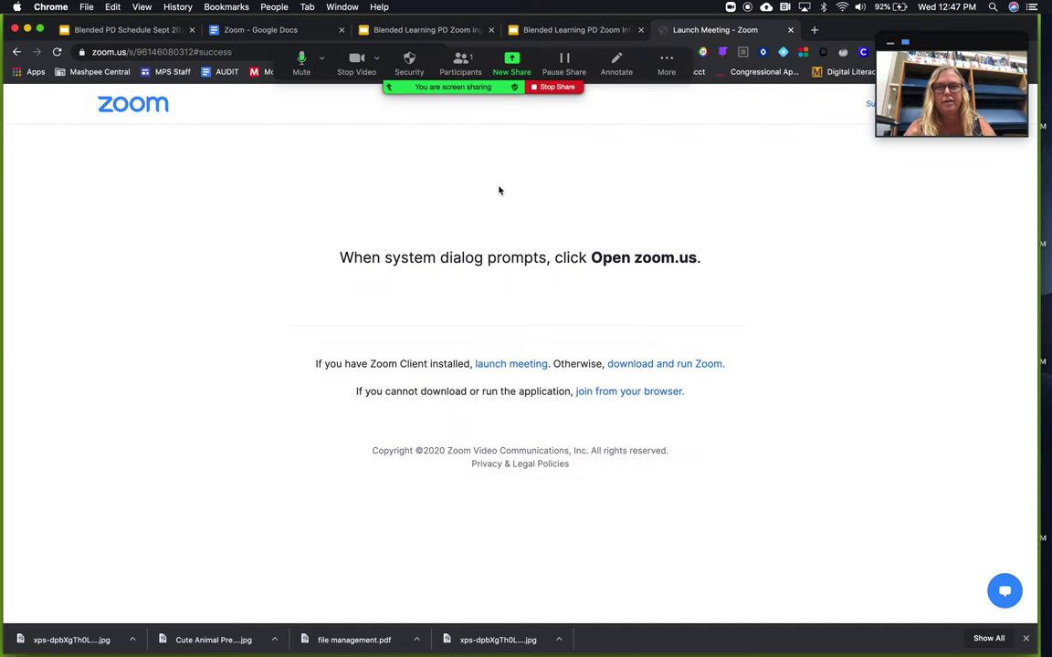
left_click(462, 68)
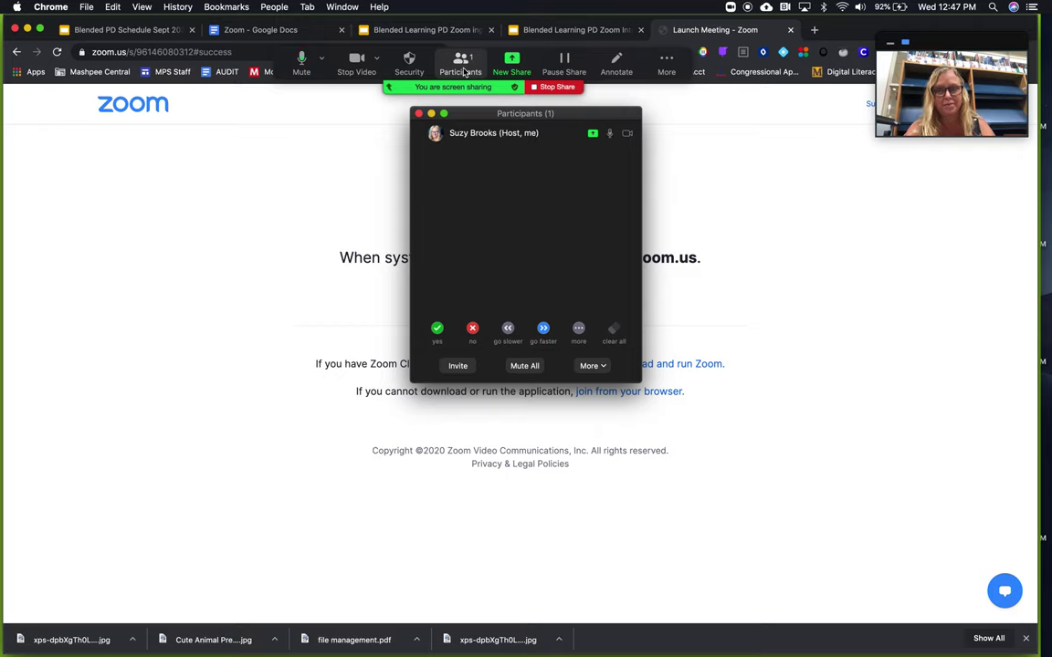
left_click(667, 62)
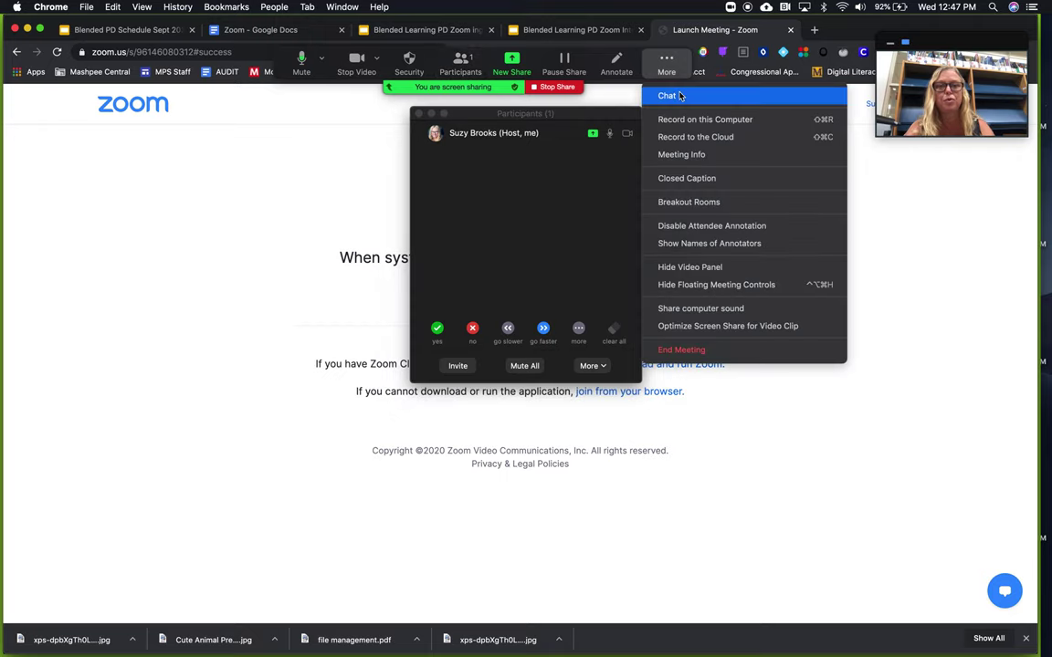
left_click(671, 96)
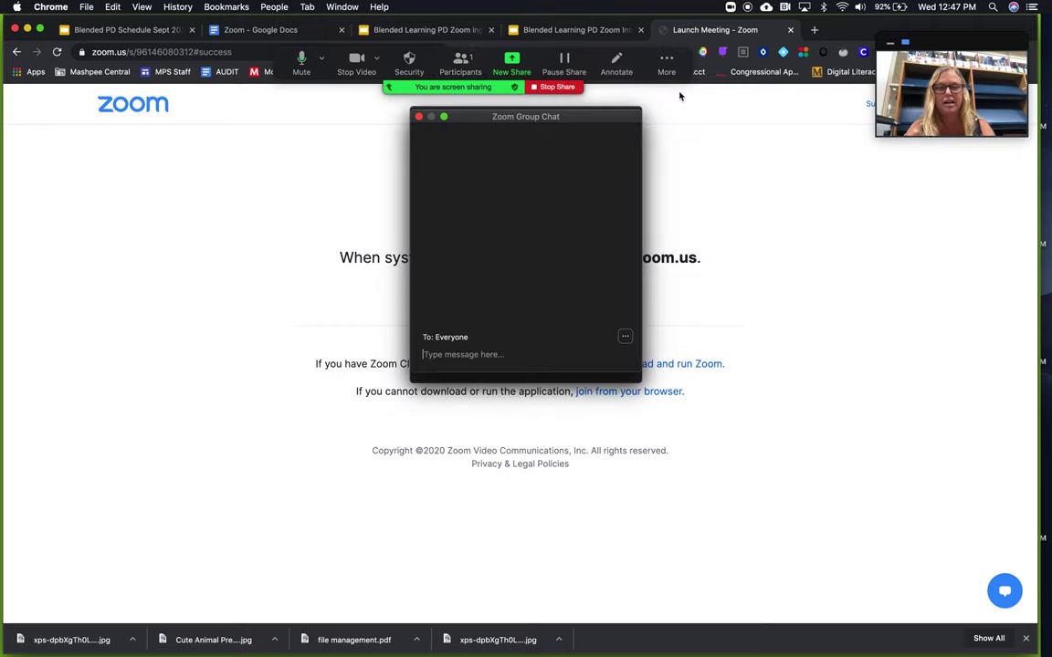
left_click_drag(585, 117, 743, 126)
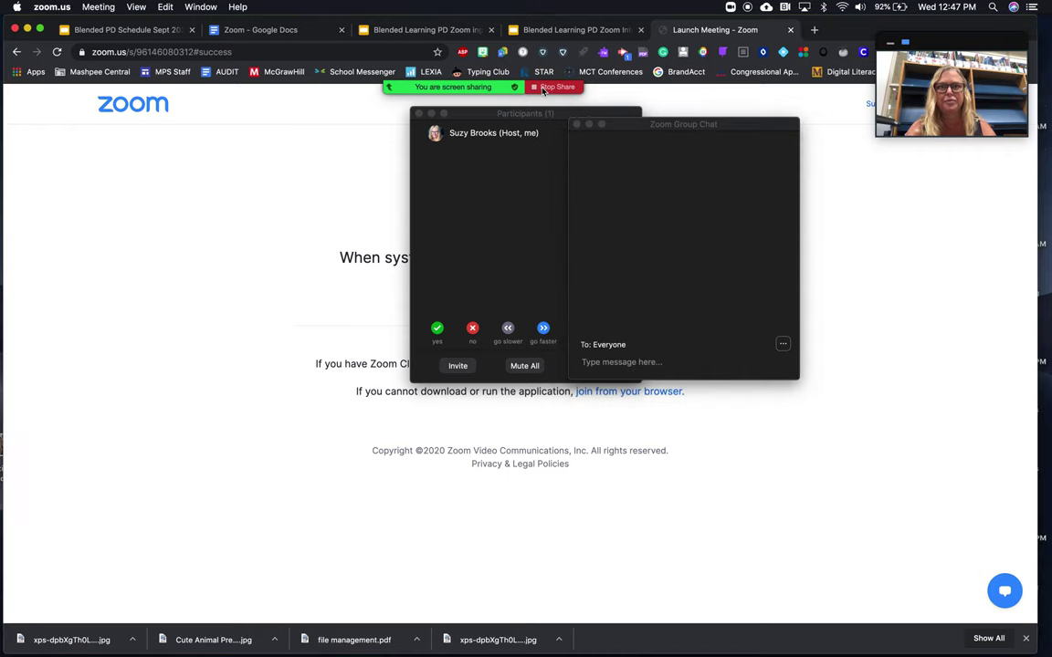
left_click(551, 87)
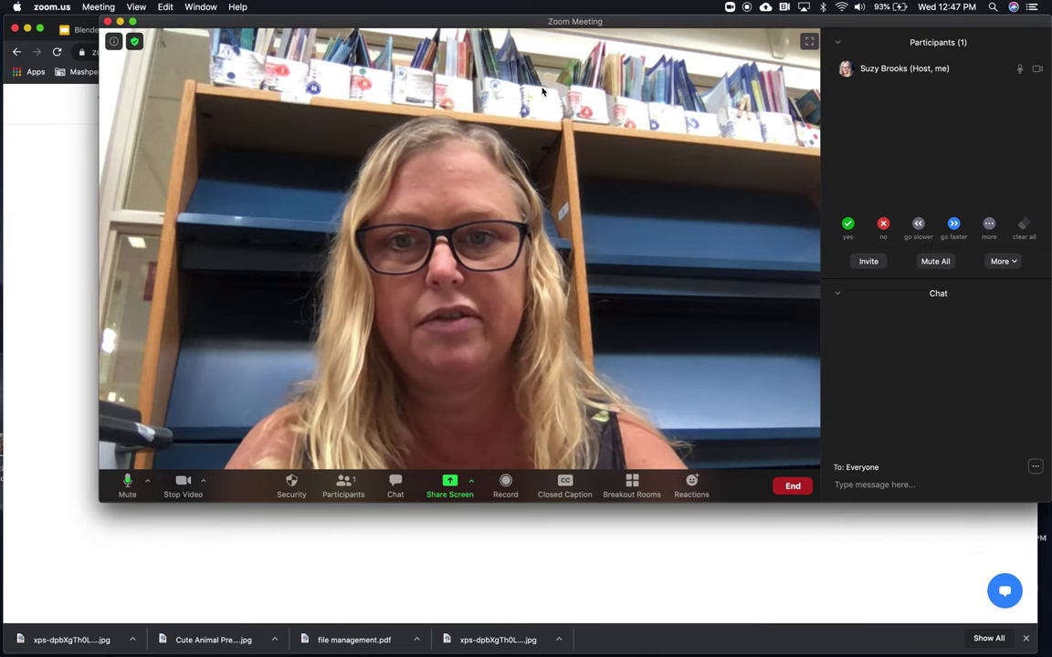
- Create four breakout rooms with participants assigned manually
left_click(632, 486)
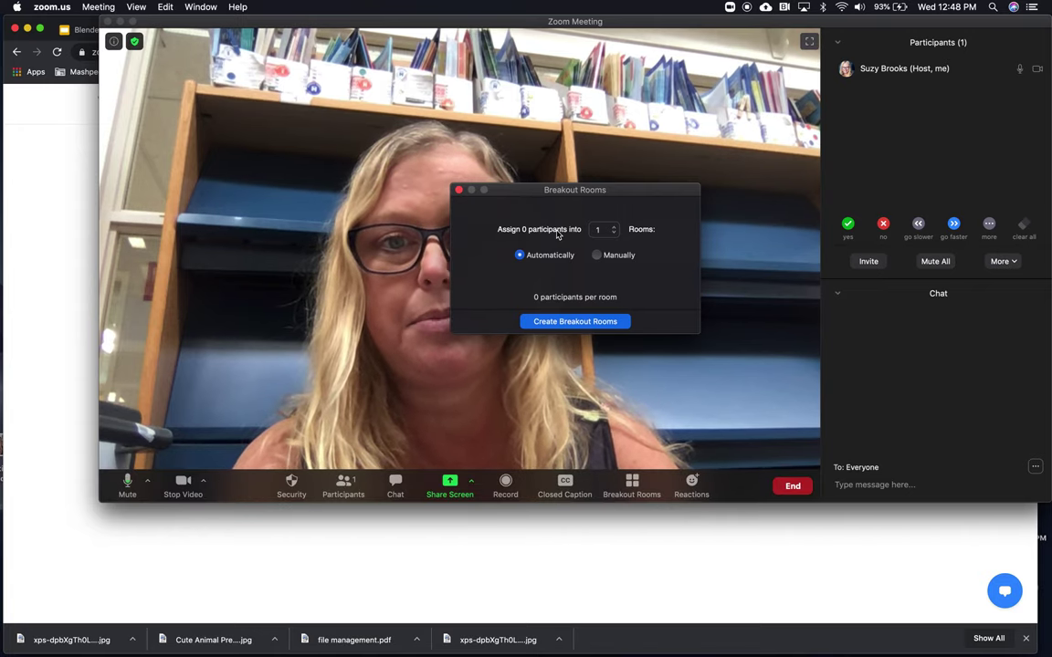
left_click(614, 226)
left_click(614, 227)
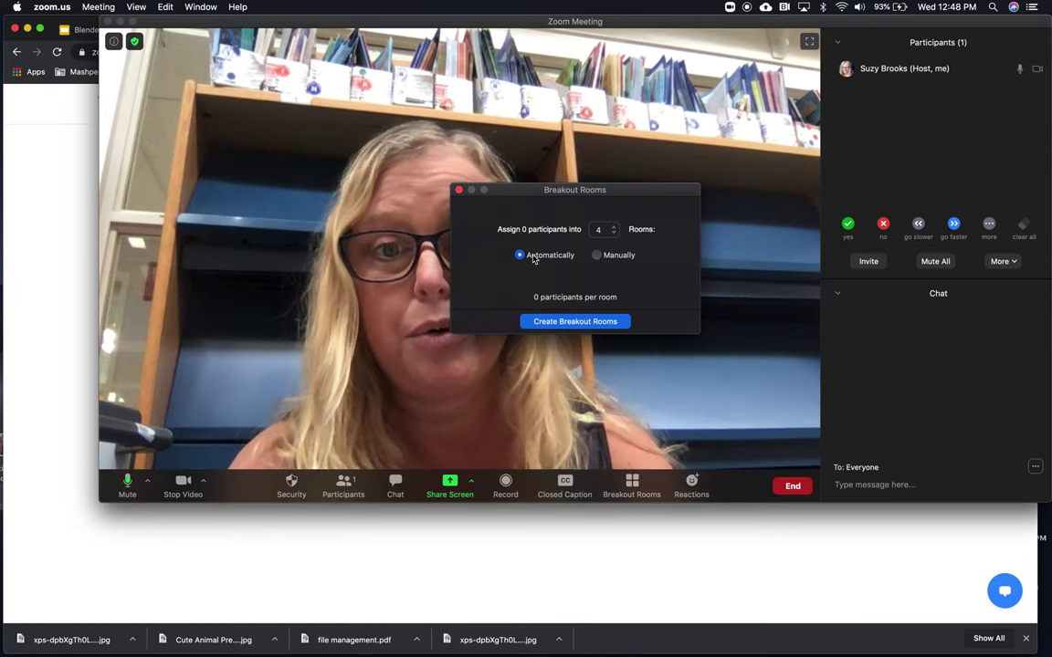
left_click(596, 257)
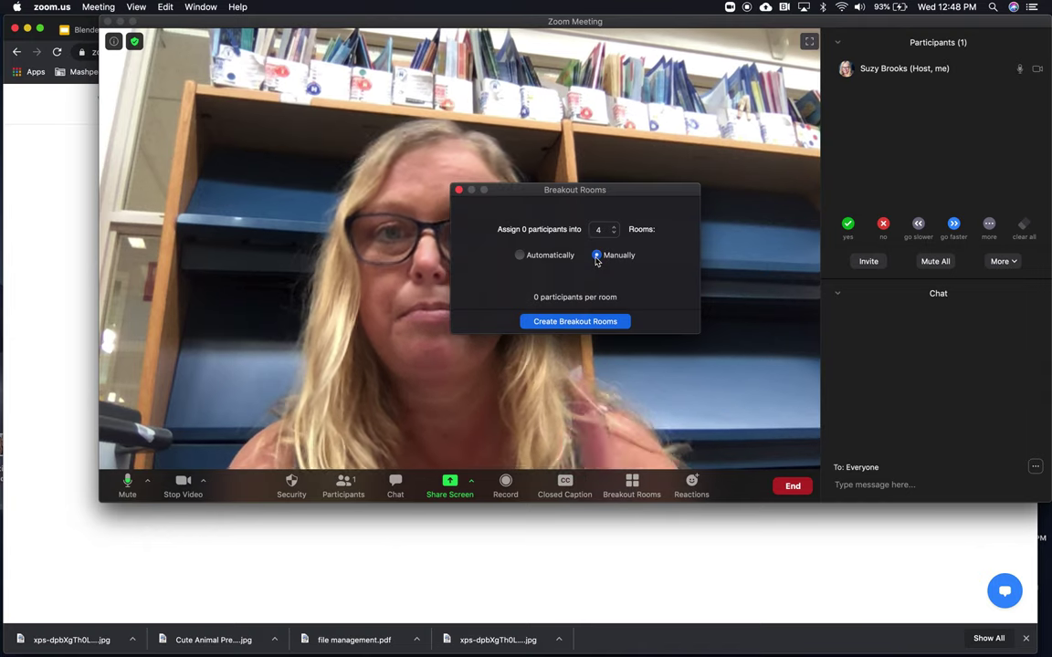
left_click(563, 322)
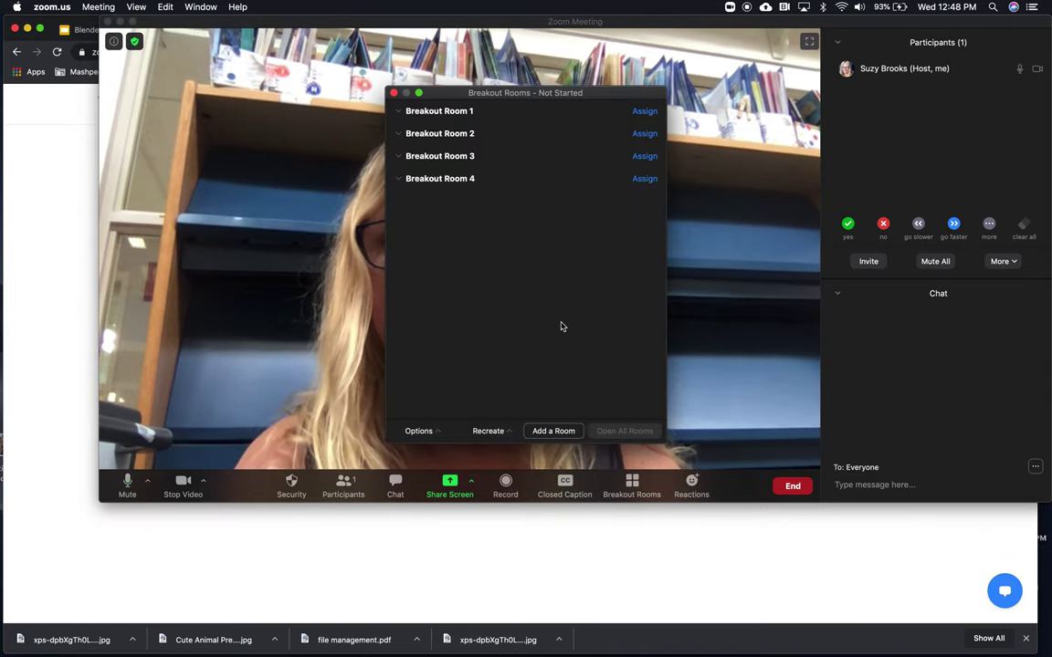
- Open the assignment list for Breakout Room 1, then view the Recreate options
mouse_move(455, 119)
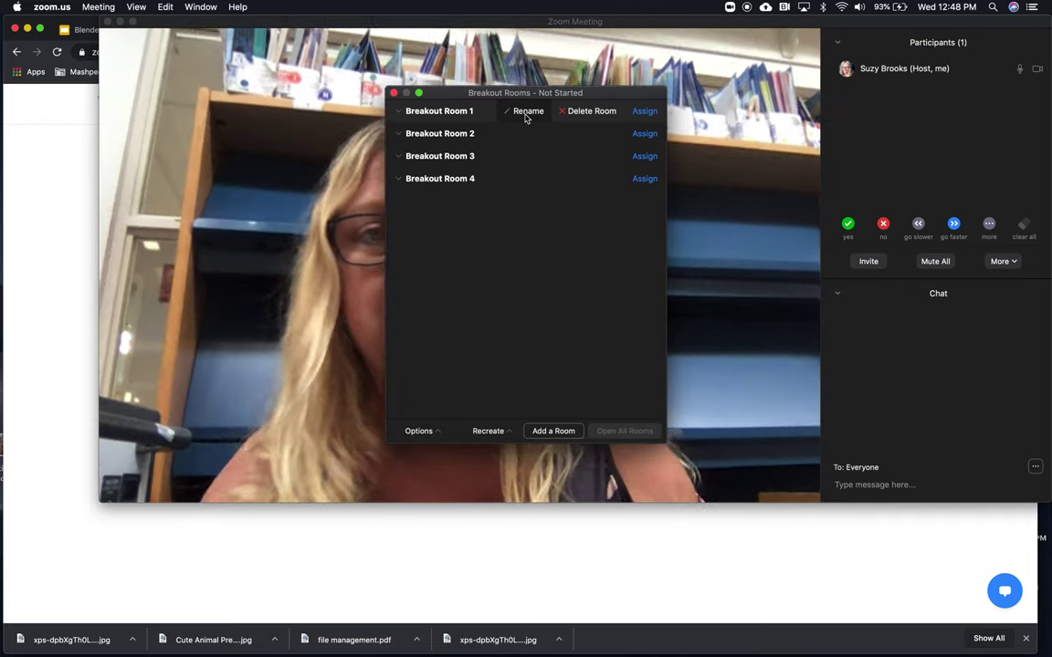
left_click(643, 112)
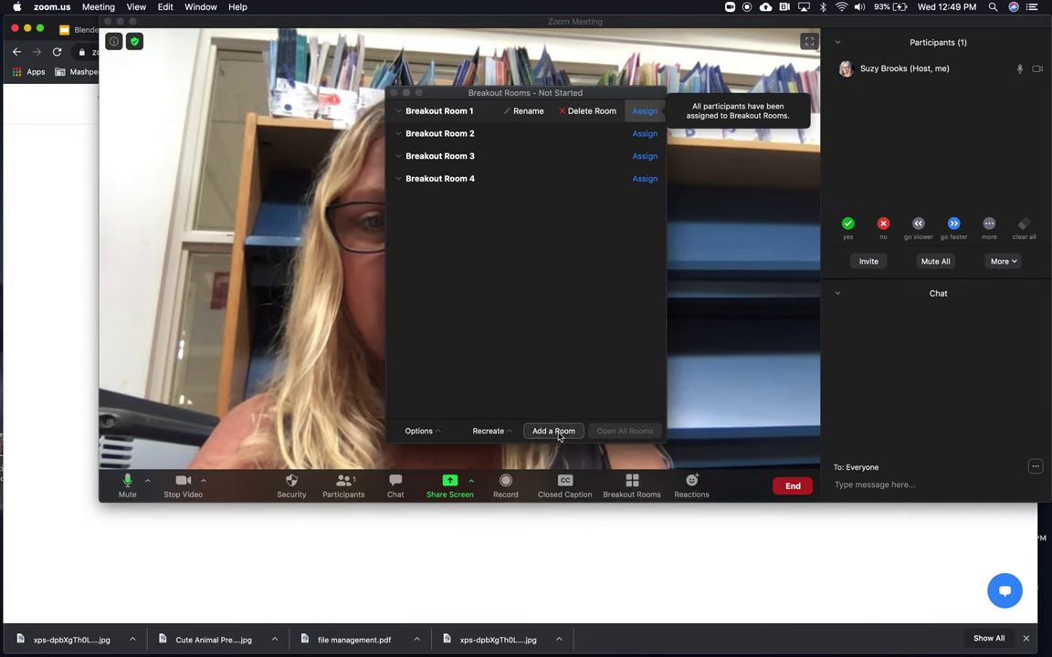
left_click(488, 430)
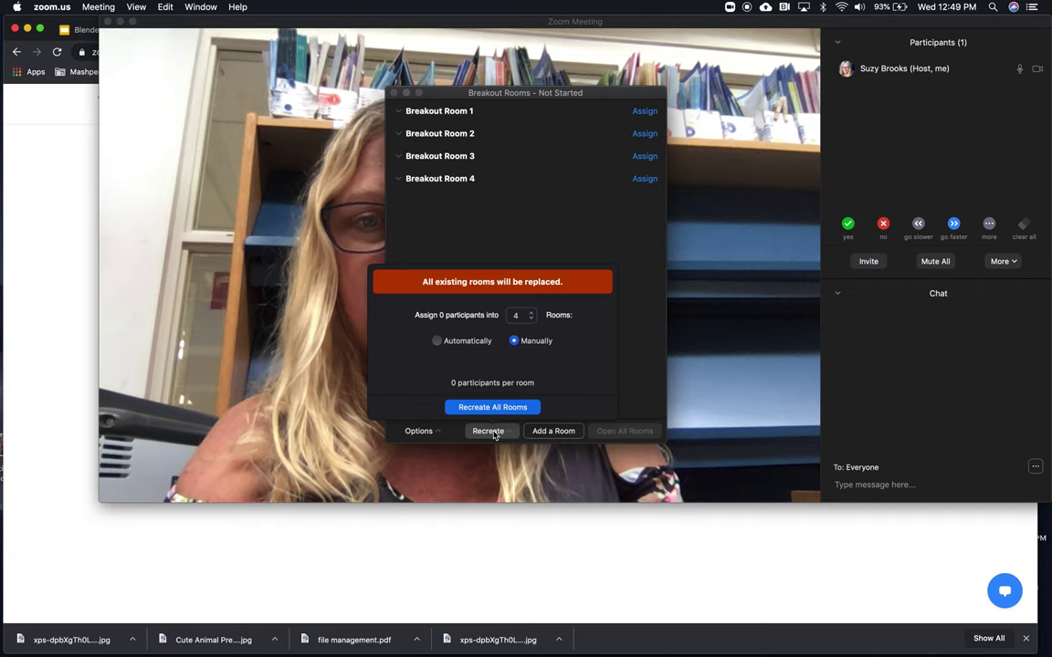
- Review the breakout room Options checkboxes, then close the Breakout Rooms window
left_click(441, 434)
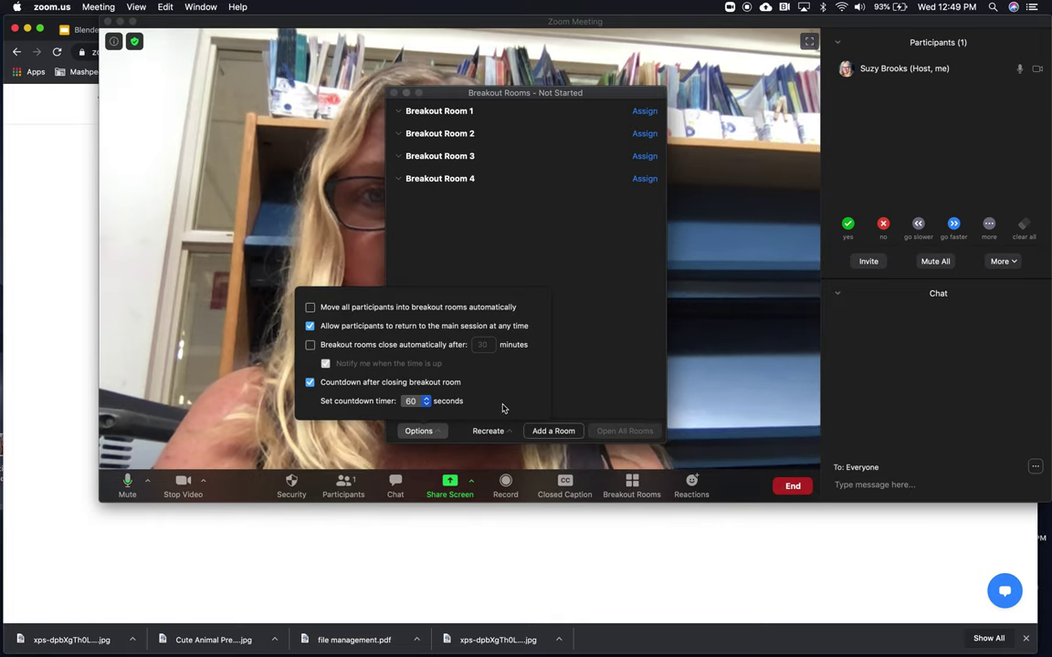
left_click(393, 93)
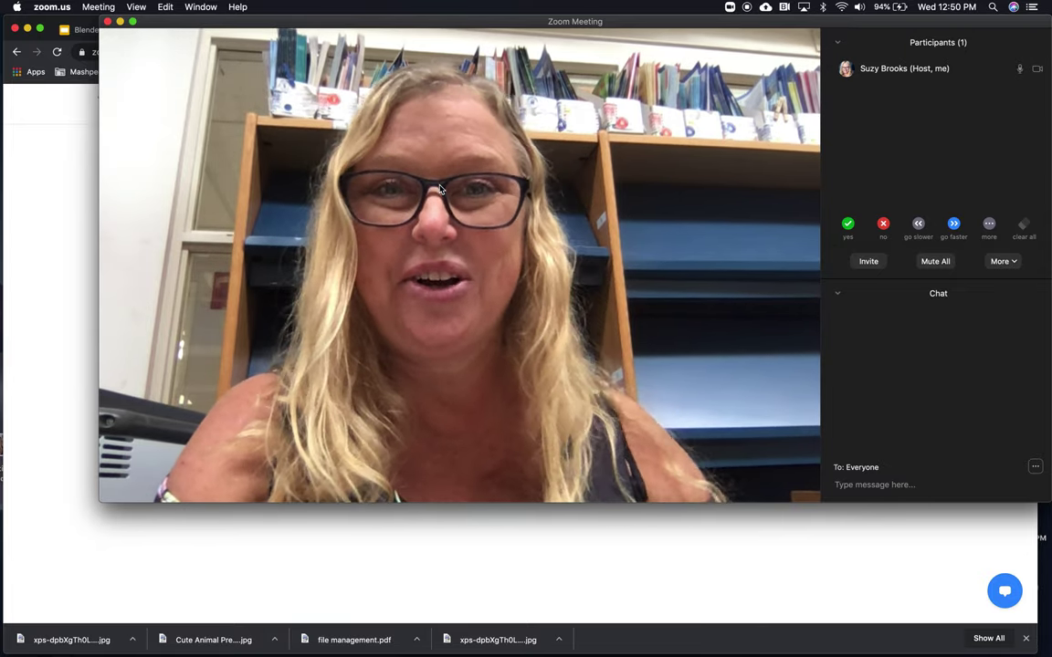
- Send a nonverbal feedback reaction, clear all feedback, and show the Participants panel's More options
mouse_move(447, 194)
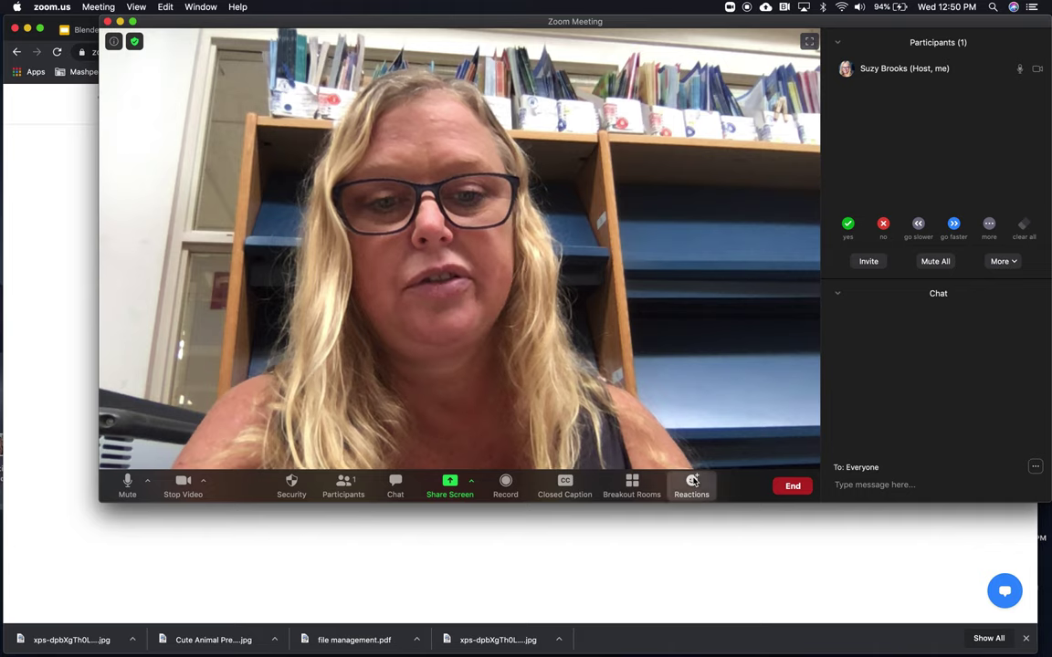
left_click(693, 482)
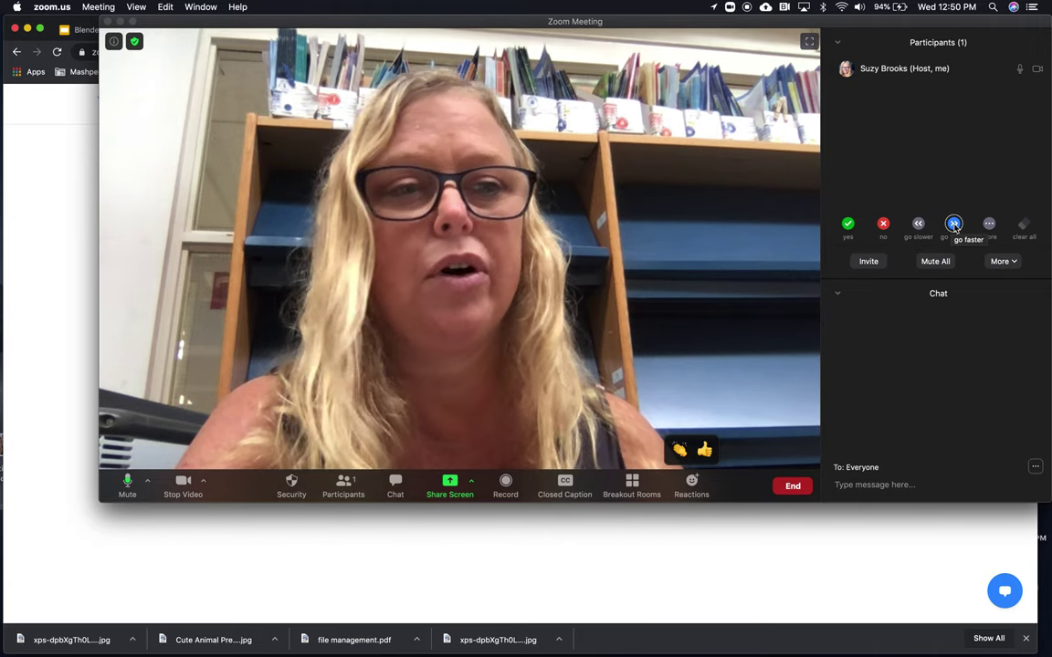
left_click(989, 224)
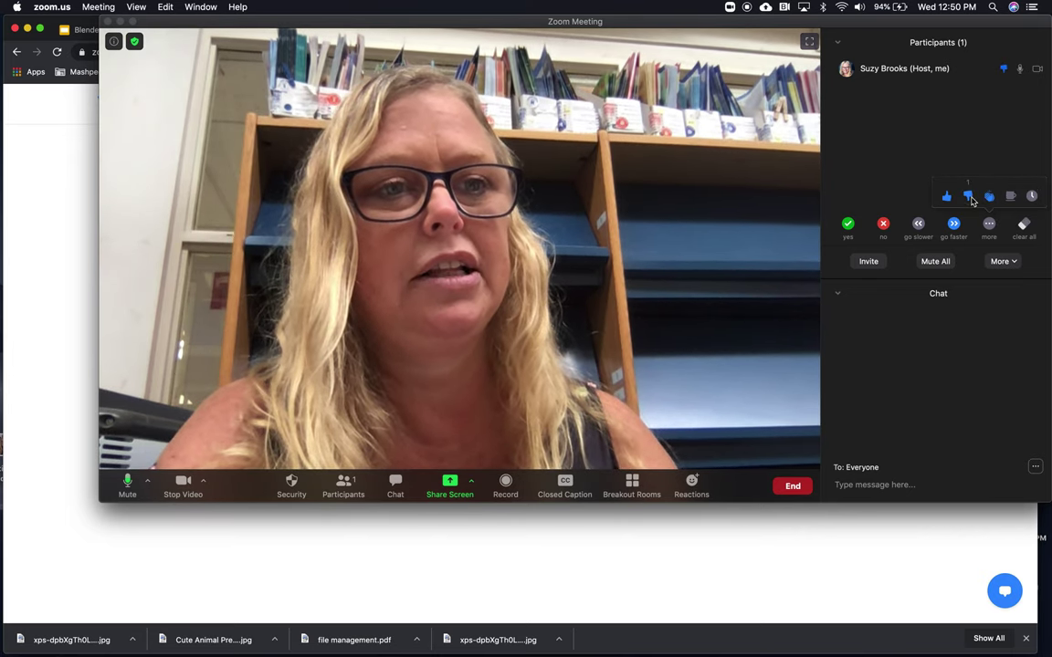
left_click(1005, 72)
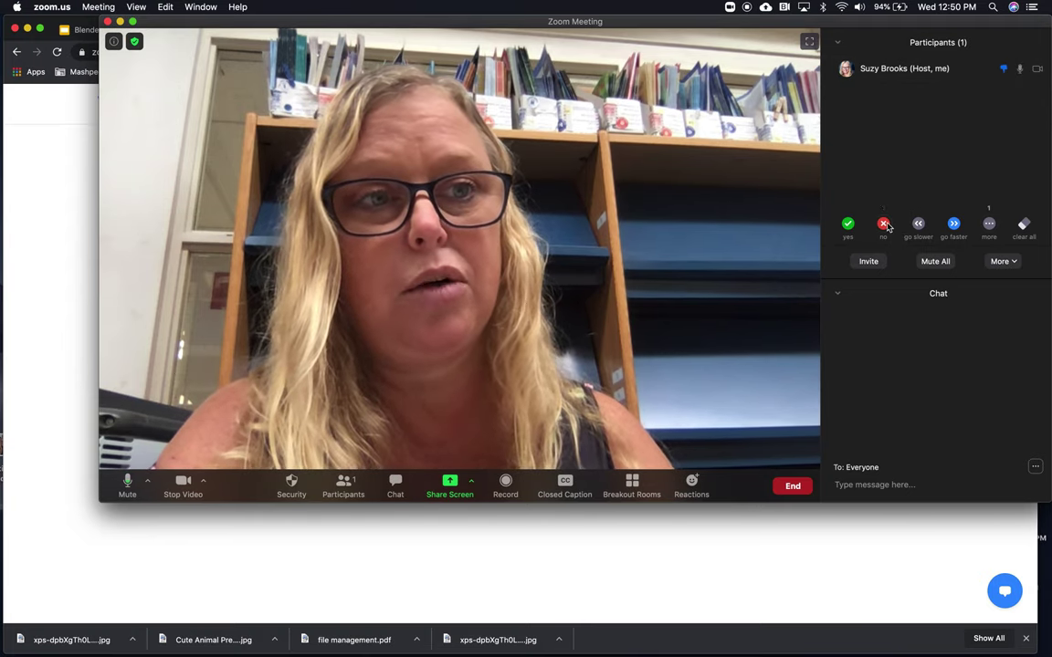
left_click(1030, 227)
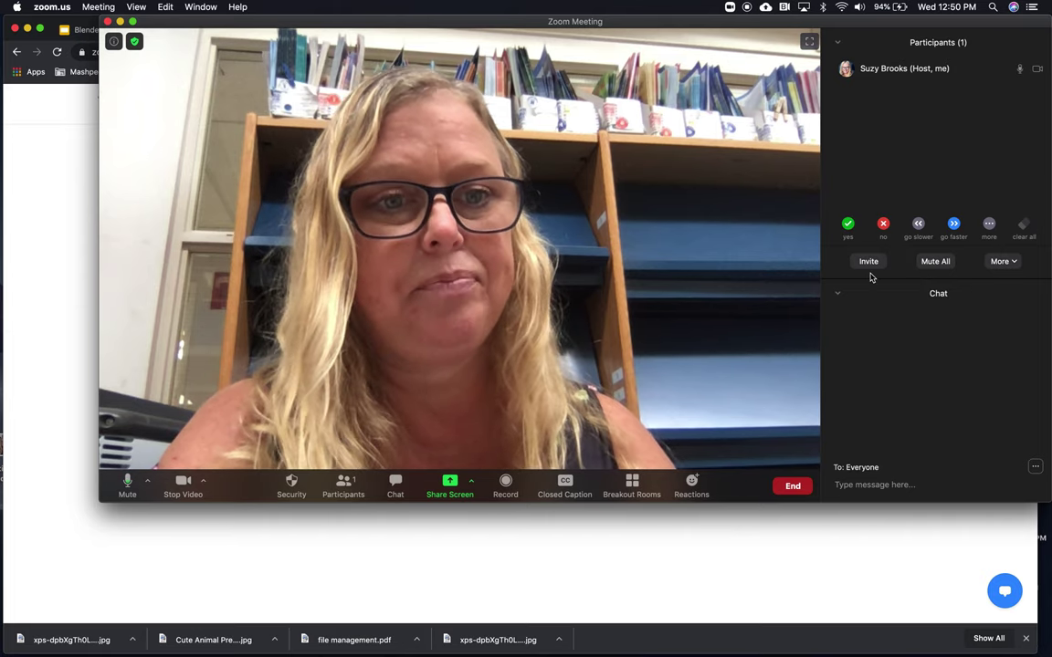
left_click(1000, 263)
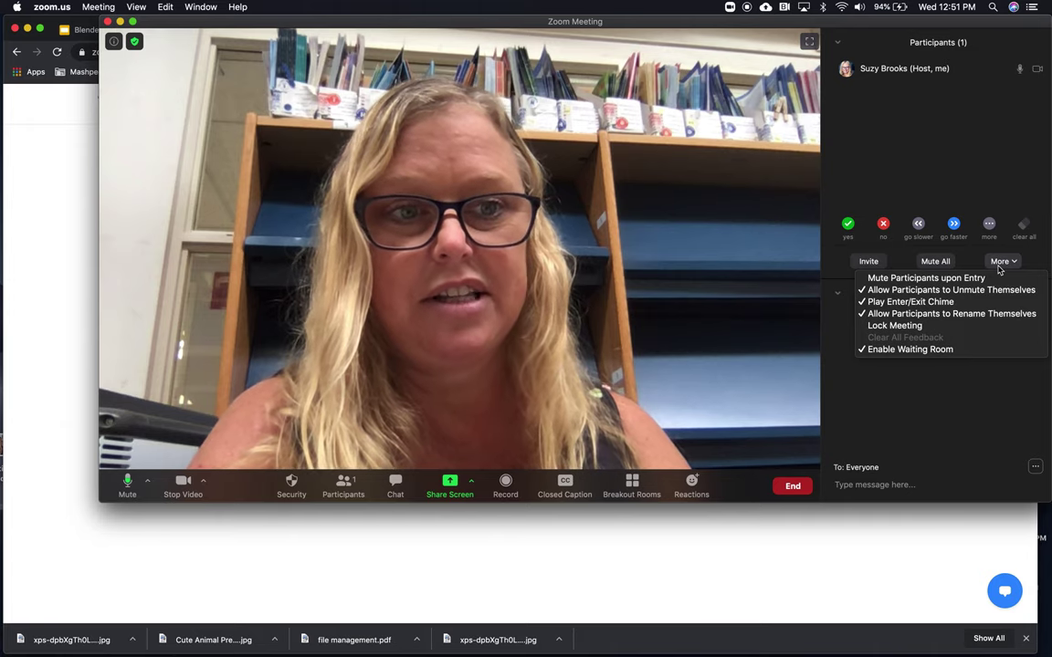
- Check the Invite dialog, then show who participants are allowed to chat with
left_click(998, 264)
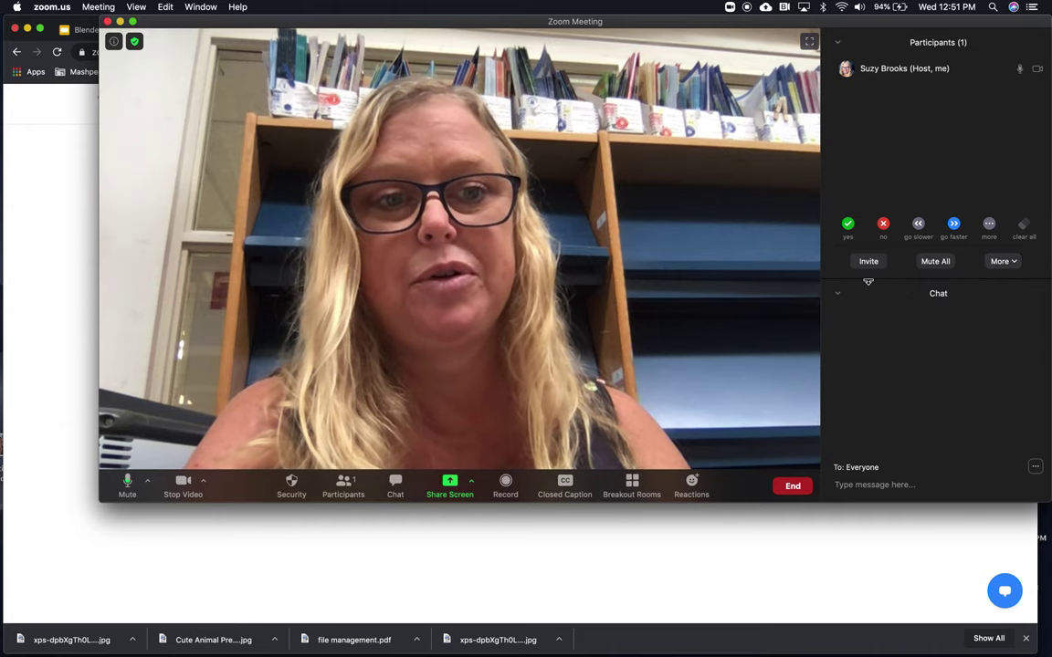
left_click(868, 263)
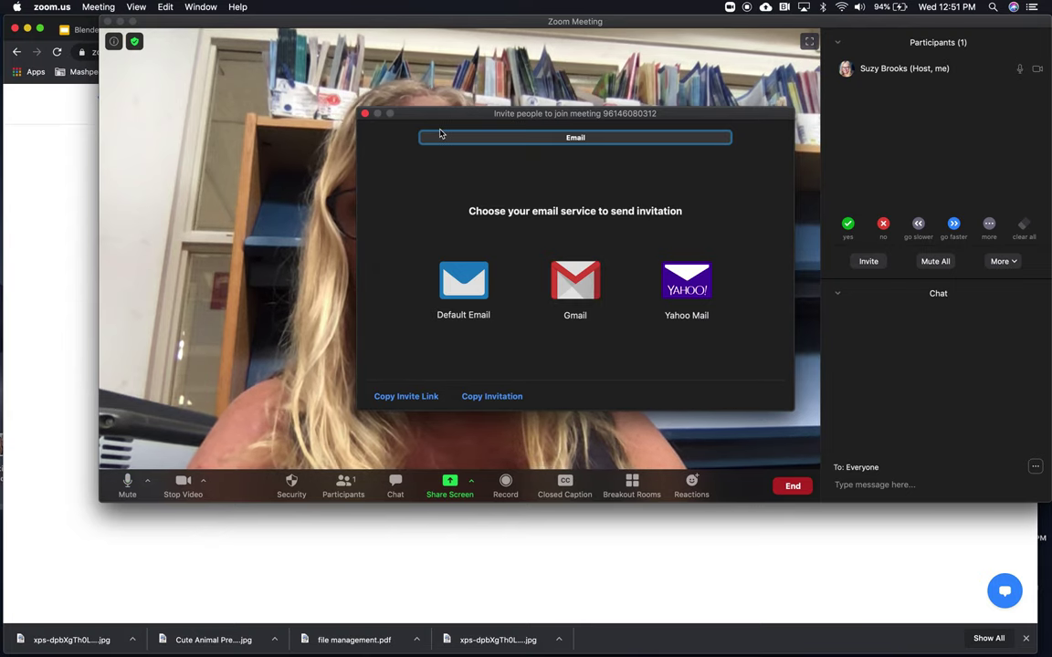
left_click(364, 113)
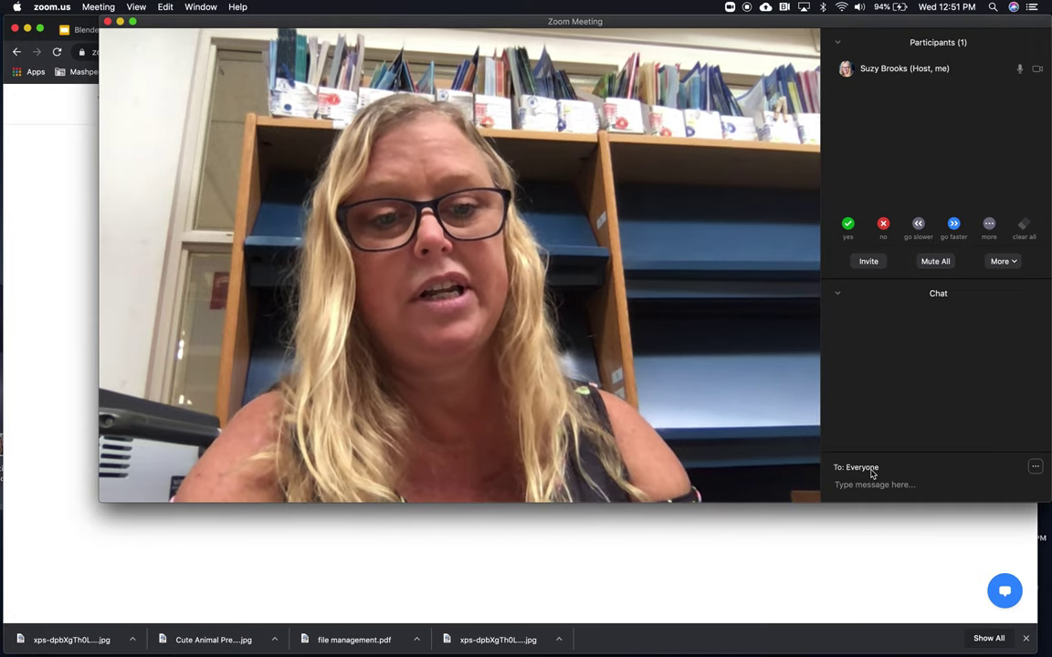
left_click(1035, 469)
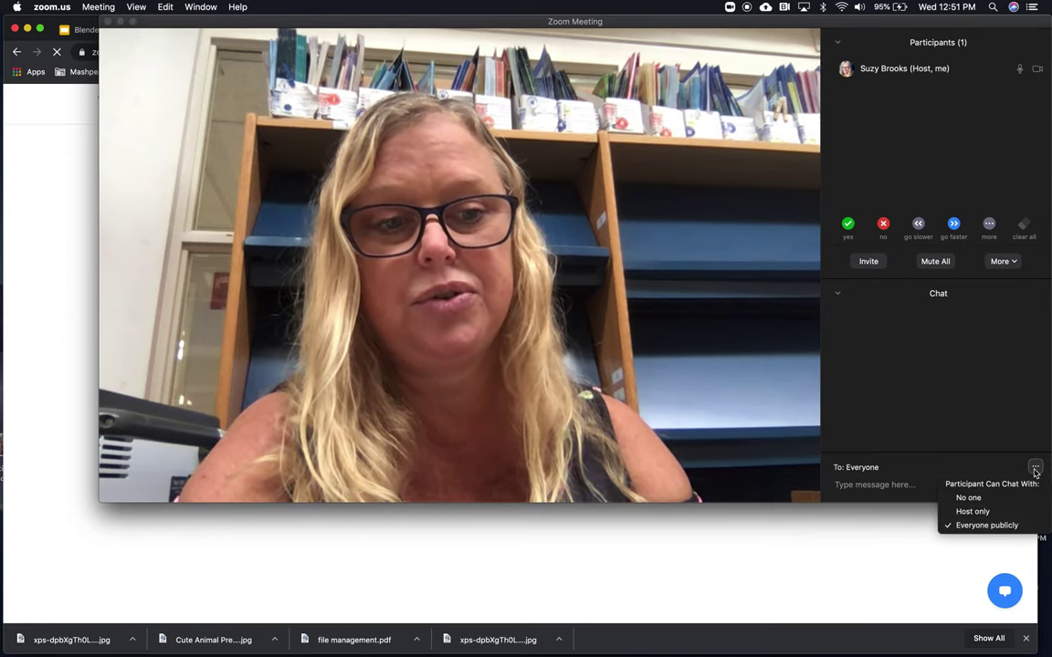